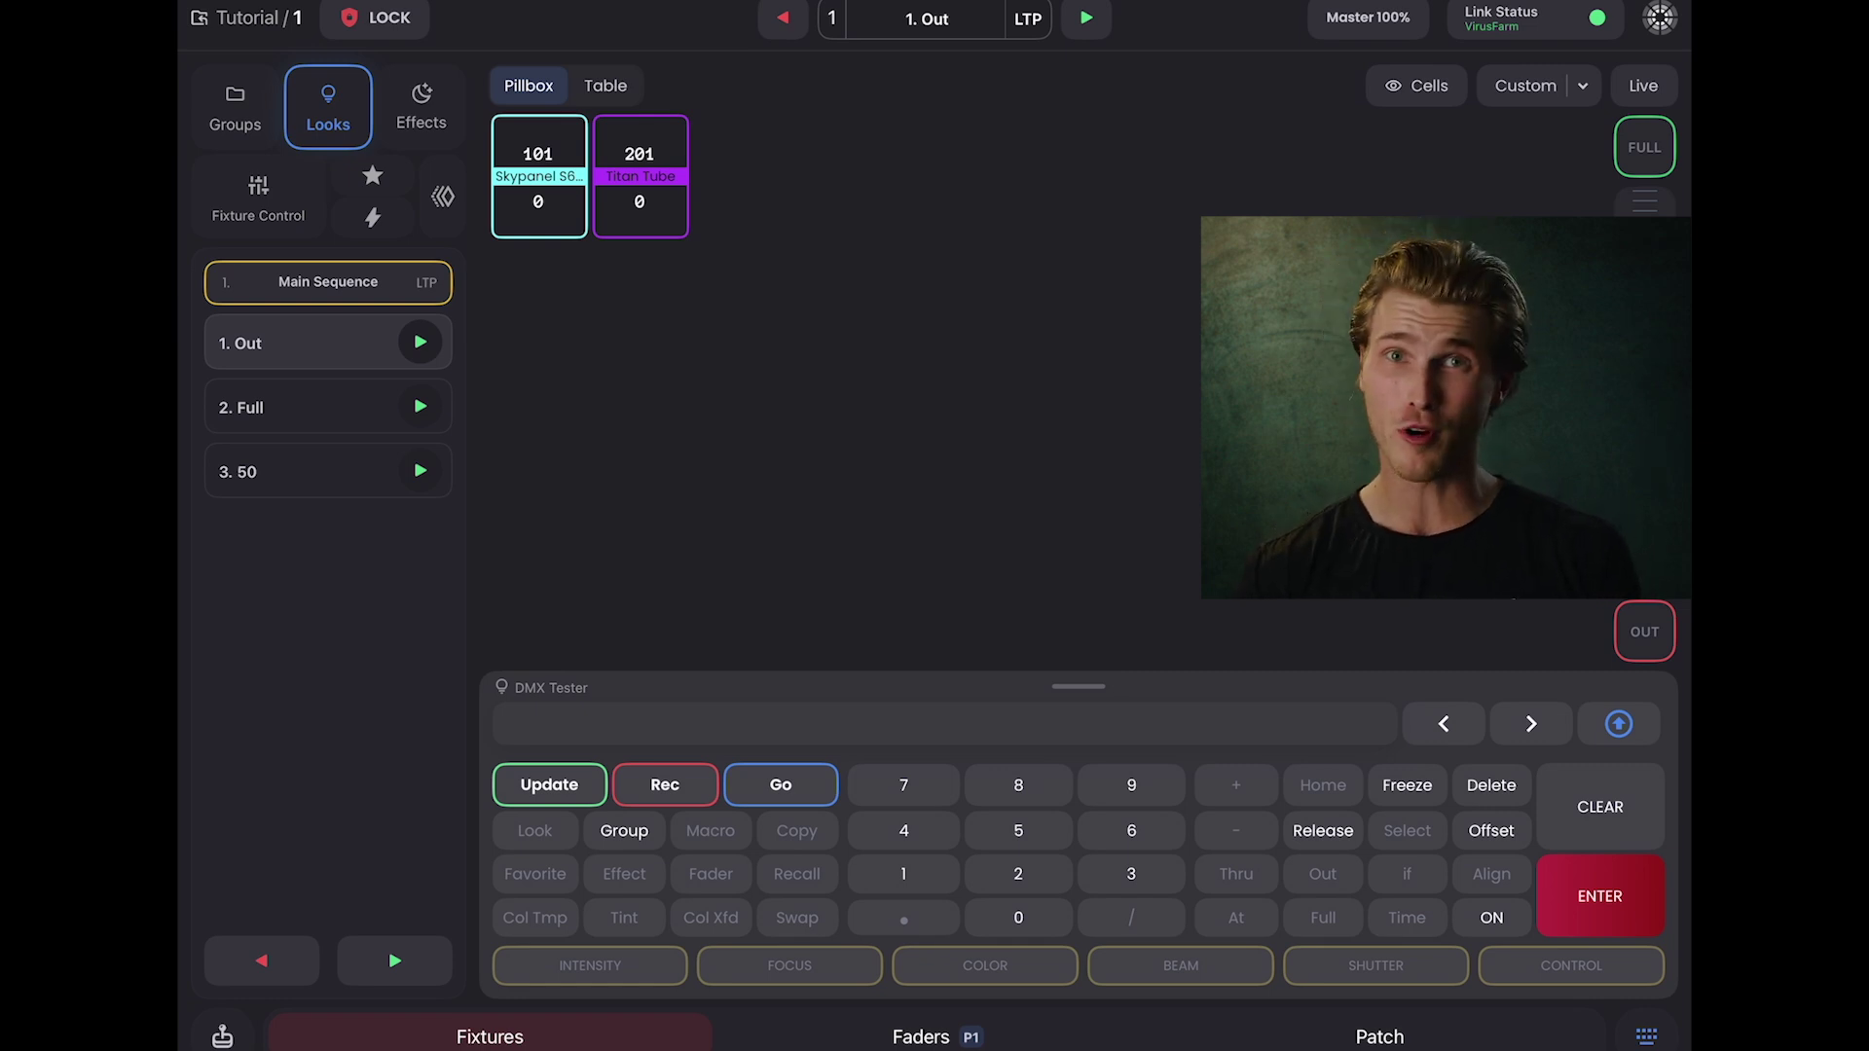
Step: Bring Skypanel 101 to full intensity with Shutter Strobe at maximum, then freeze it
left_click(538, 175)
left_click(1644, 147)
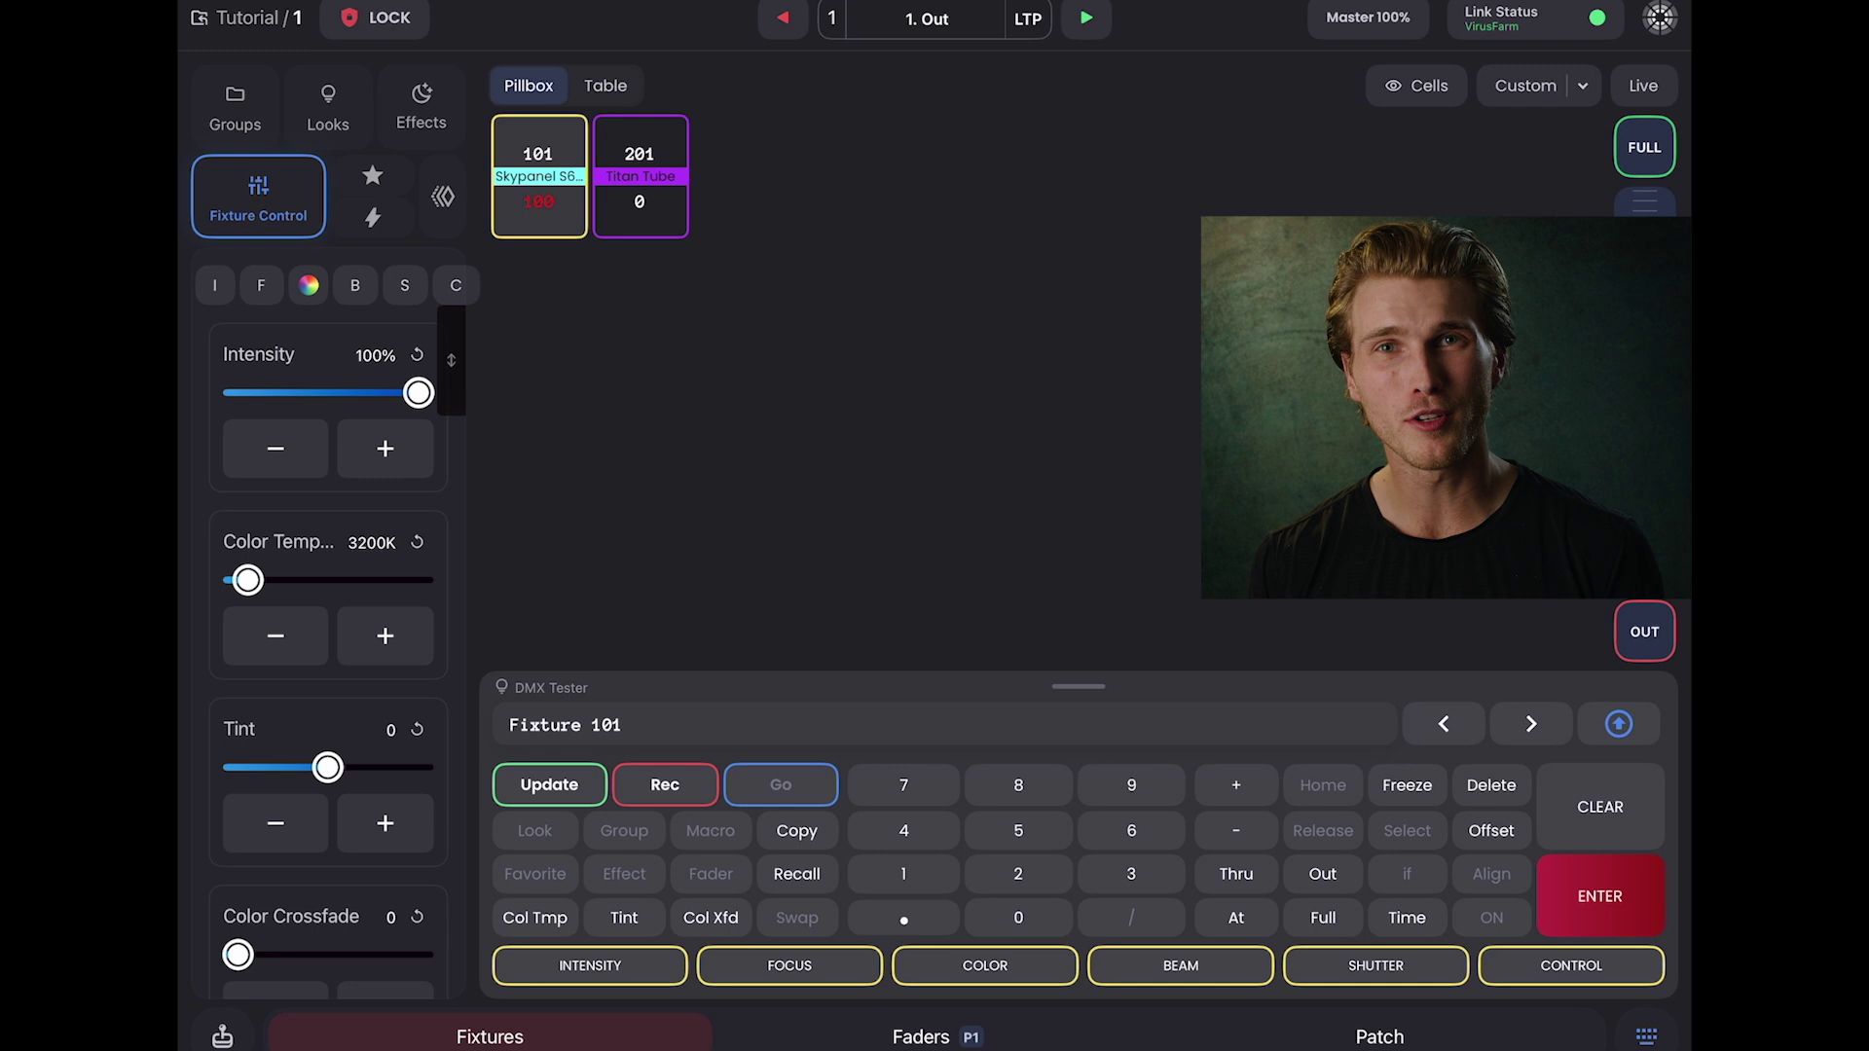
scroll(329, 585, "down", 5)
scroll(328, 584, "down", 2)
left_click(376, 760)
scroll(328, 585, "up", 8)
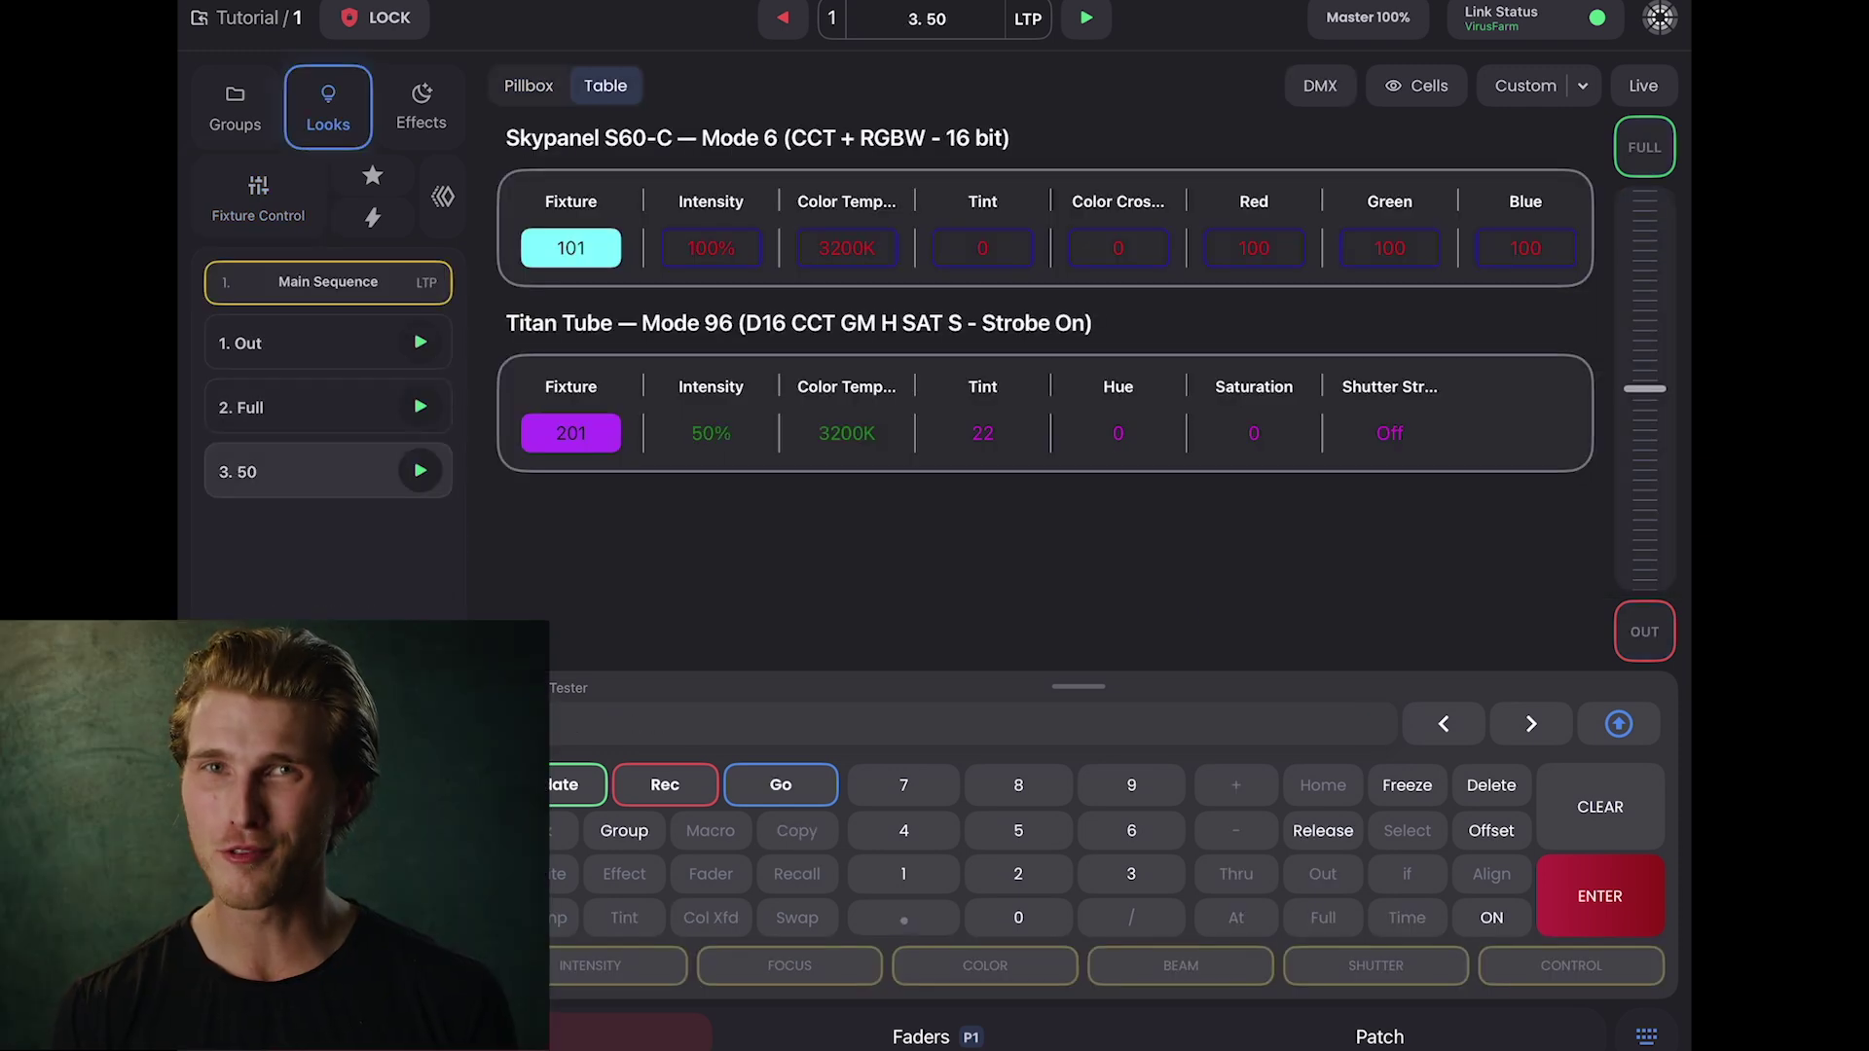
scroll(1044, 227, "right", 4)
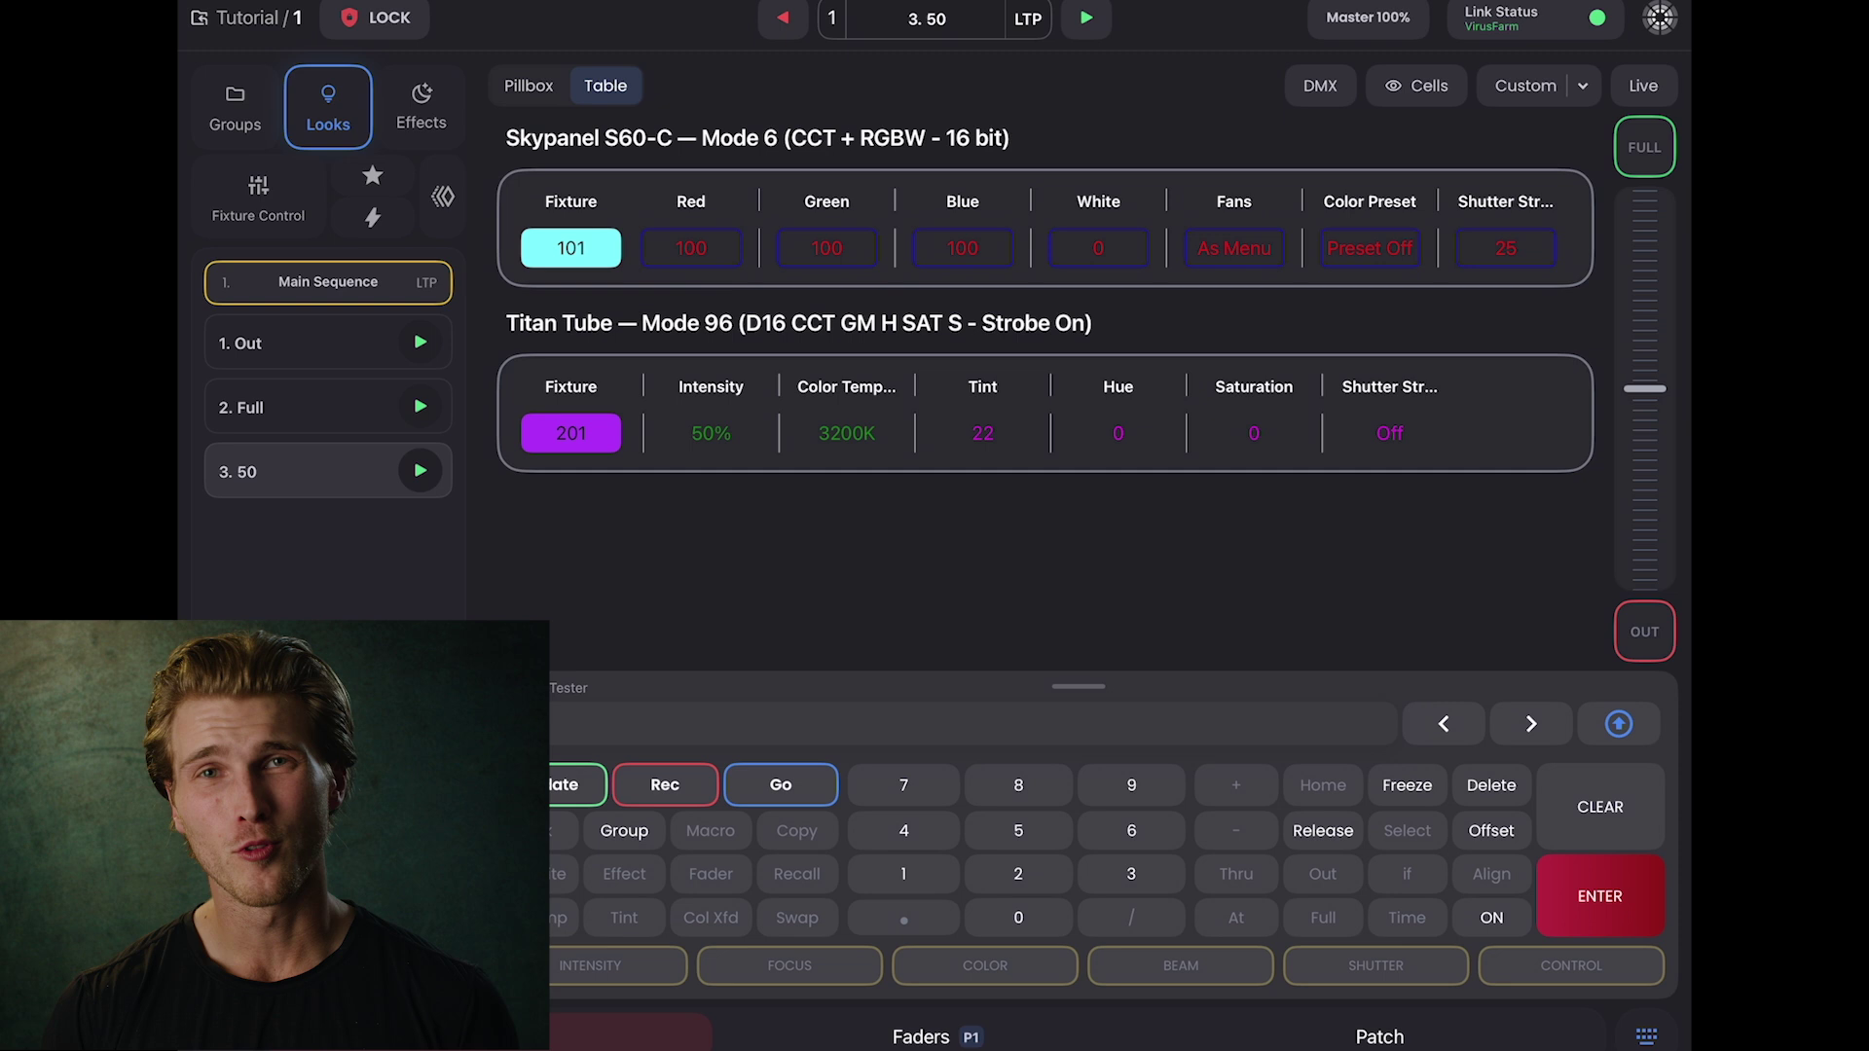
left_click(571, 248)
left_click(1405, 783)
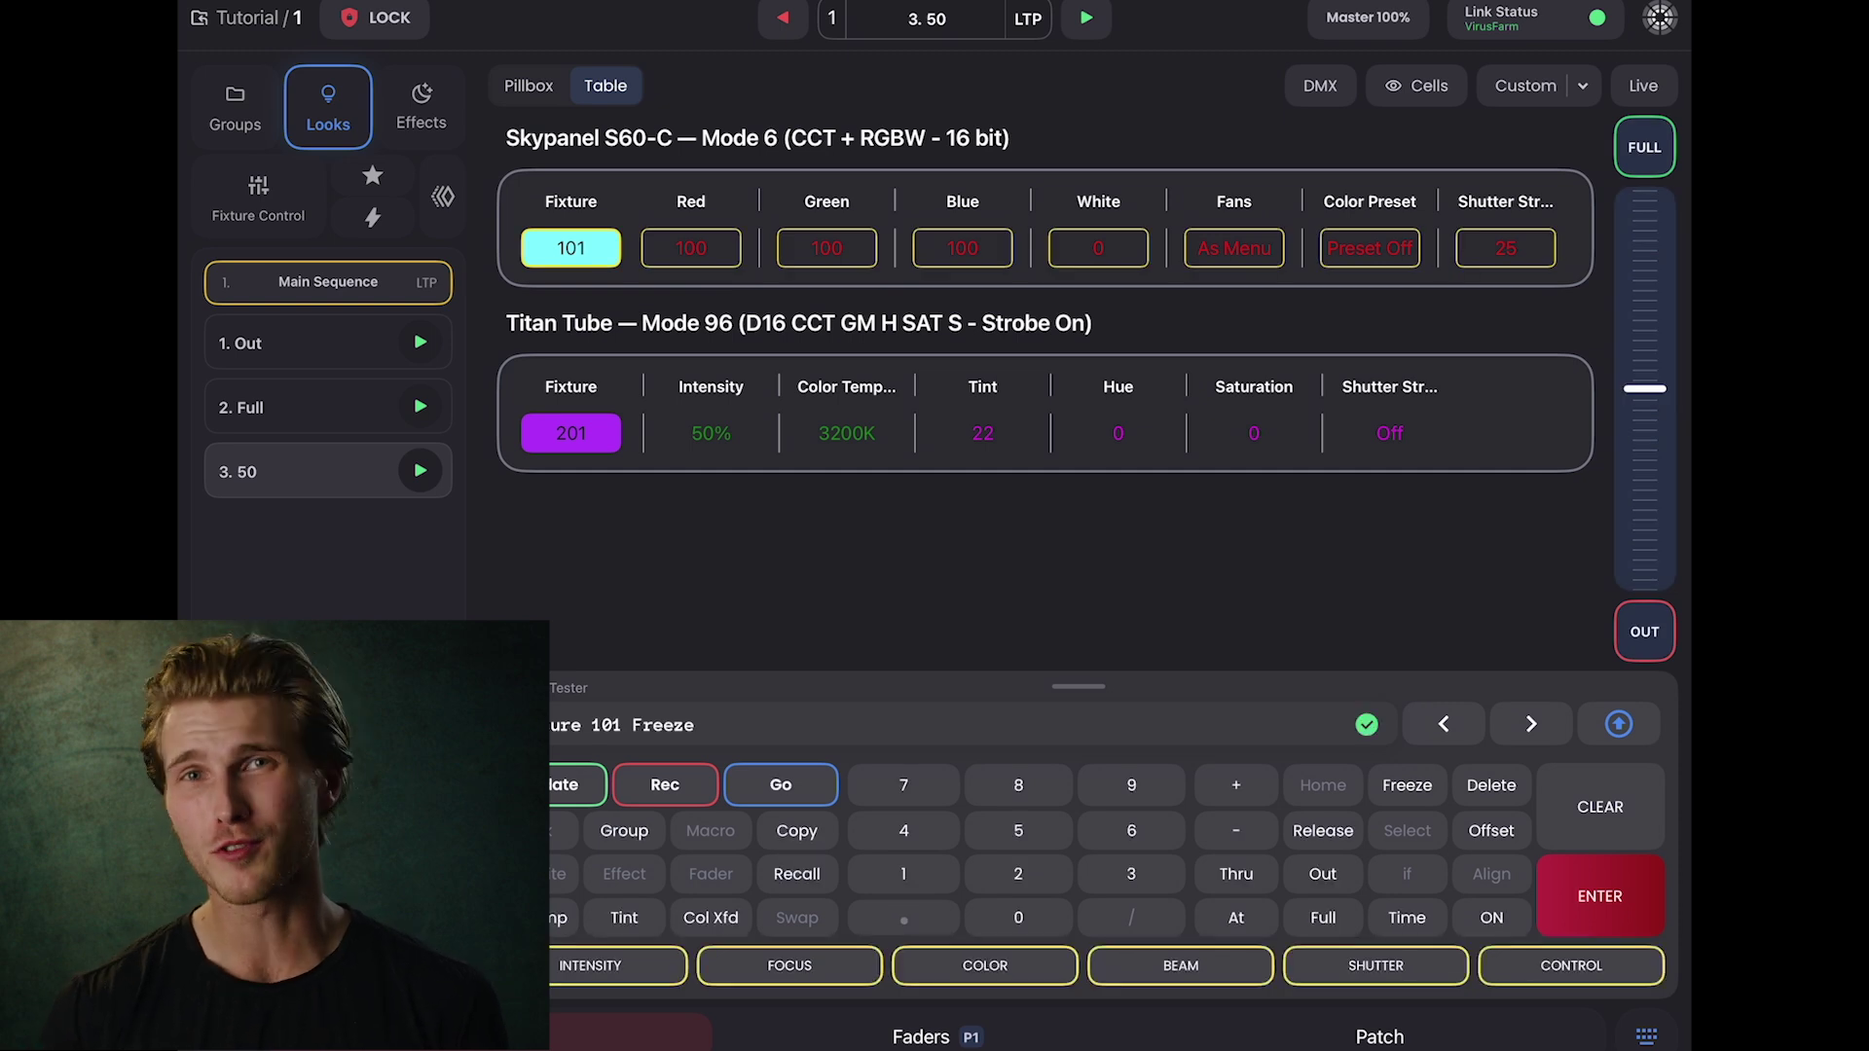